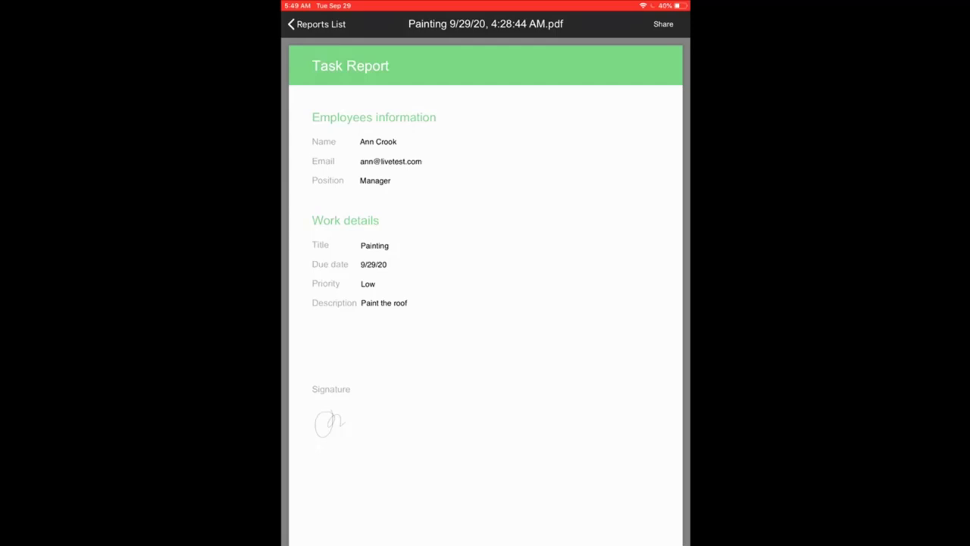
Leave the Painting report through Reports List and Home, then open the employee page.
{"action": "left_click", "coordinate": [317, 24]}
{"action": "left_click", "coordinate": [303, 24]}
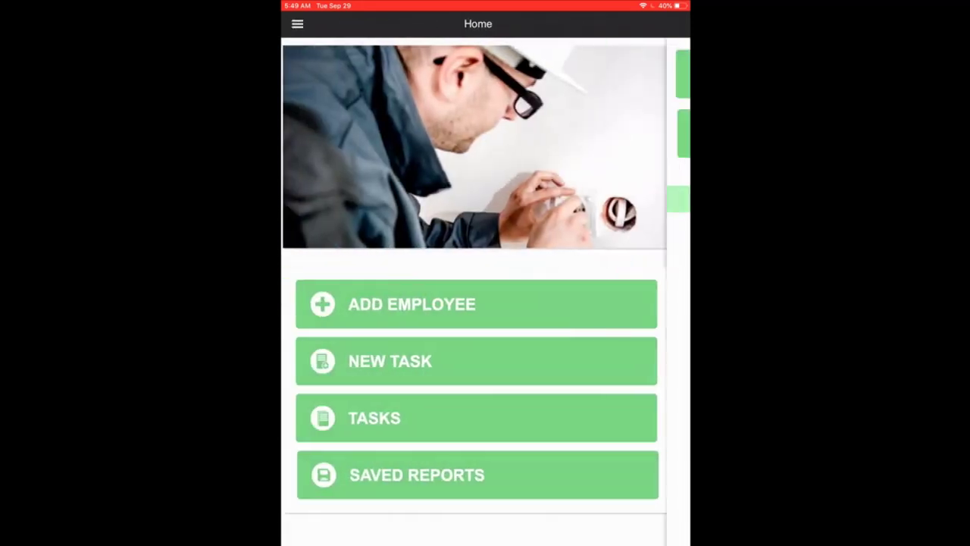
{"action": "left_click", "coordinate": [476, 304]}
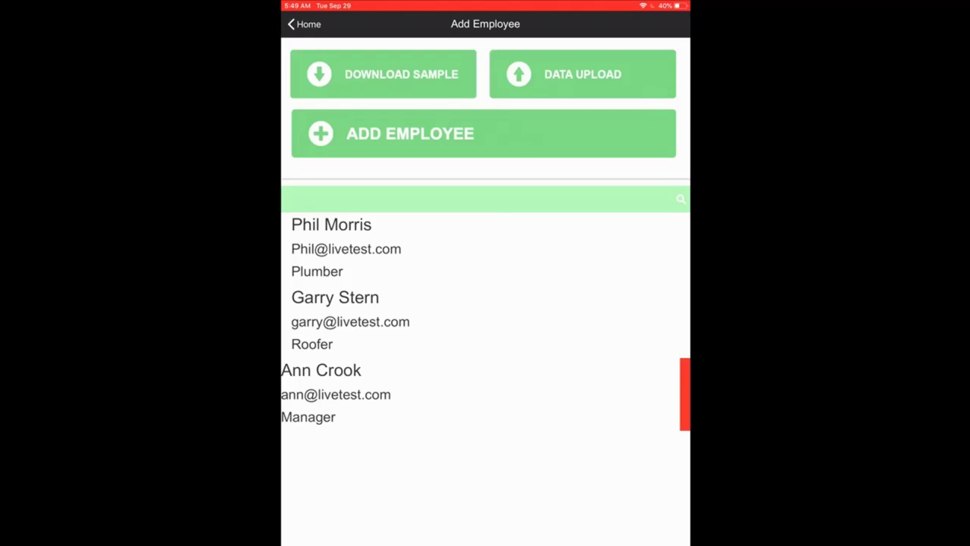
{"action": "left_click", "coordinate": [619, 393]}
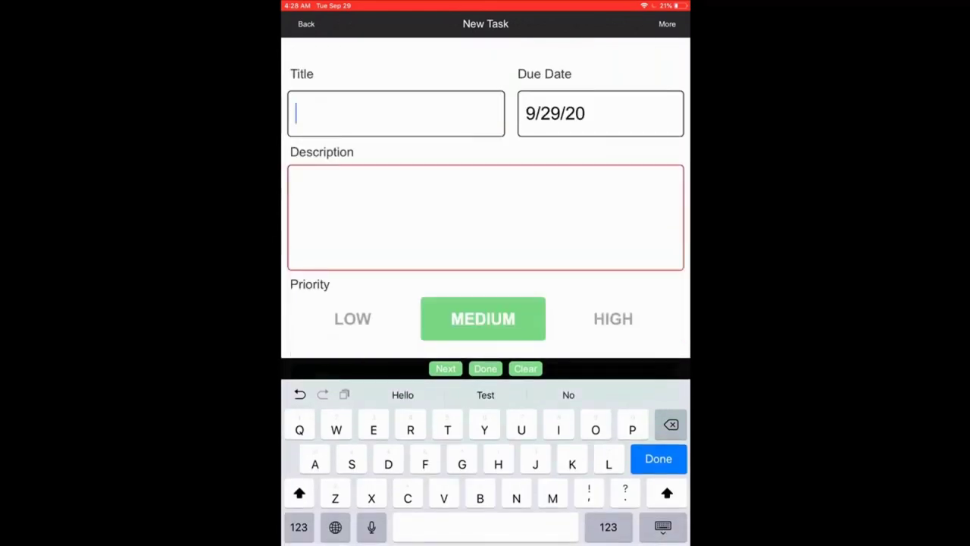
Title the new task 'Painting', describe it as 'Paint the roof', and set Low priority.
{"action": "type", "text": "Pain"}
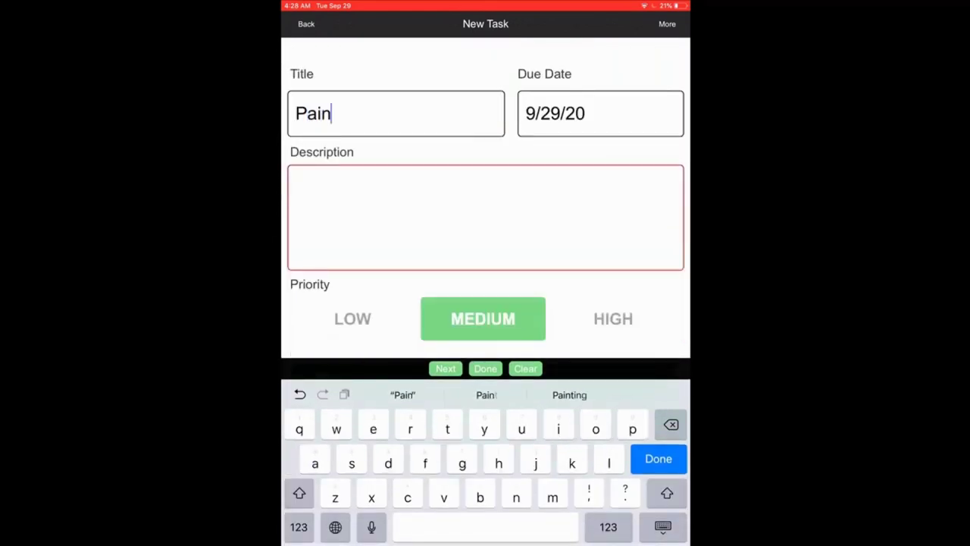
{"action": "type", "text": "ting"}
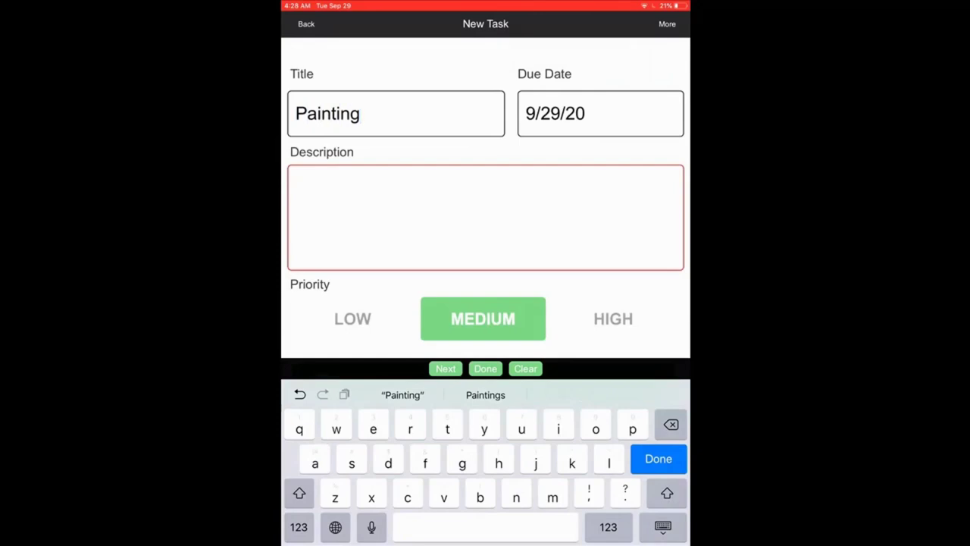
{"action": "key", "text": "Tab"}
{"action": "type", "text": "P"}
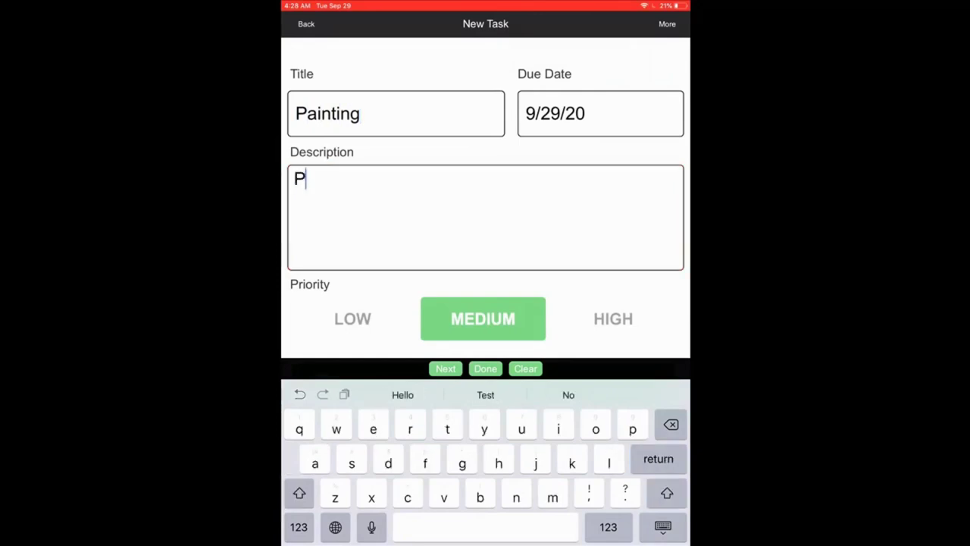
{"action": "type", "text": "aint the "}
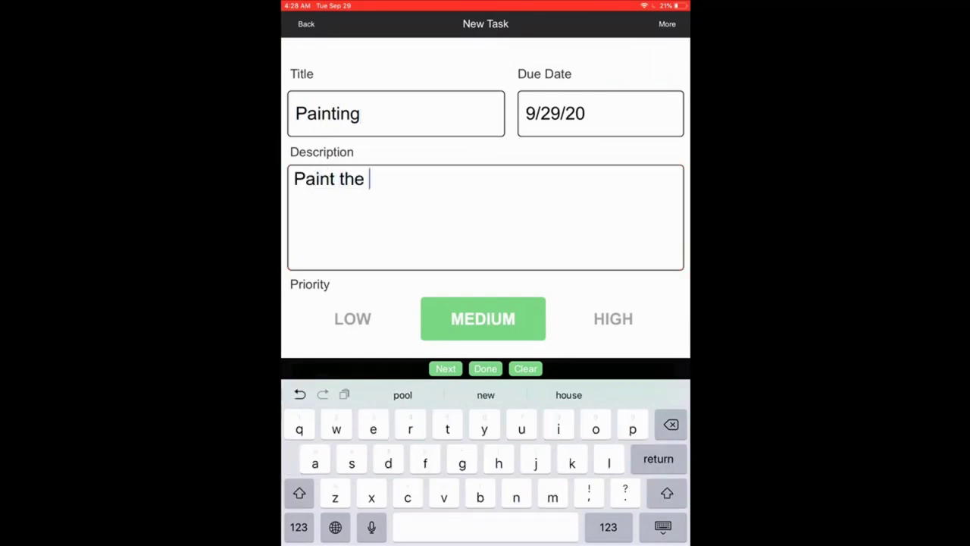
{"action": "type", "text": "roof"}
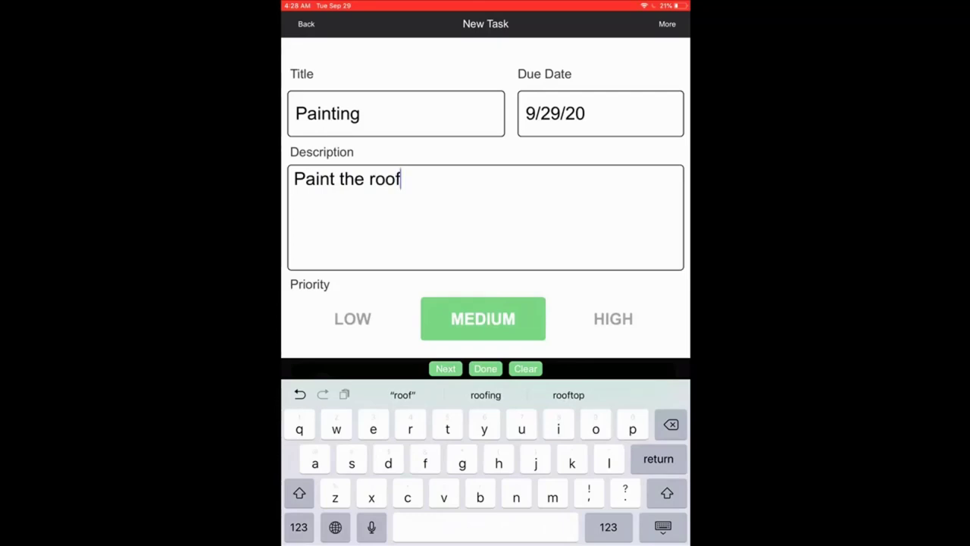
{"action": "left_click", "coordinate": [353, 318]}
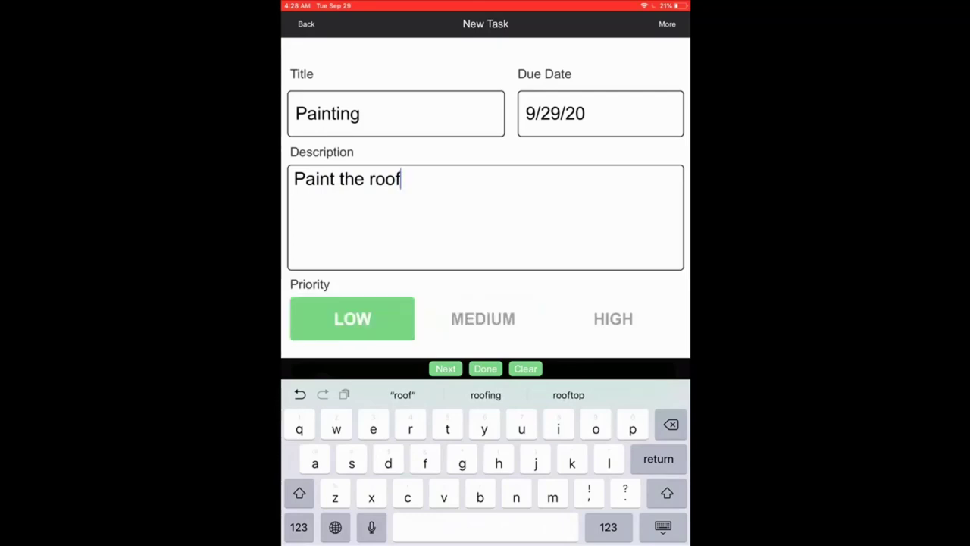
{"action": "left_click", "coordinate": [485, 368]}
{"action": "left_click", "coordinate": [485, 385]}
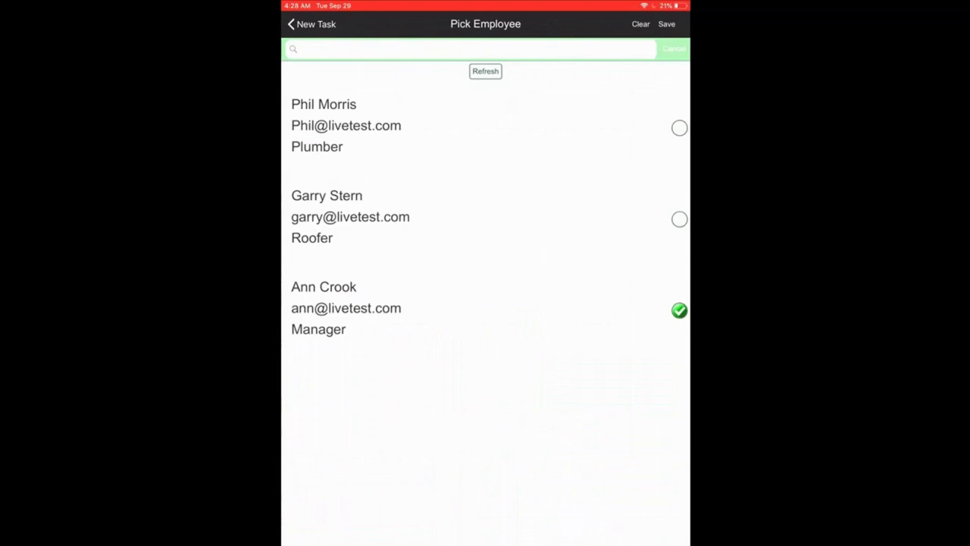
{"action": "left_click_drag", "start_coordinate": [284, 303], "coordinate": [326, 303]}
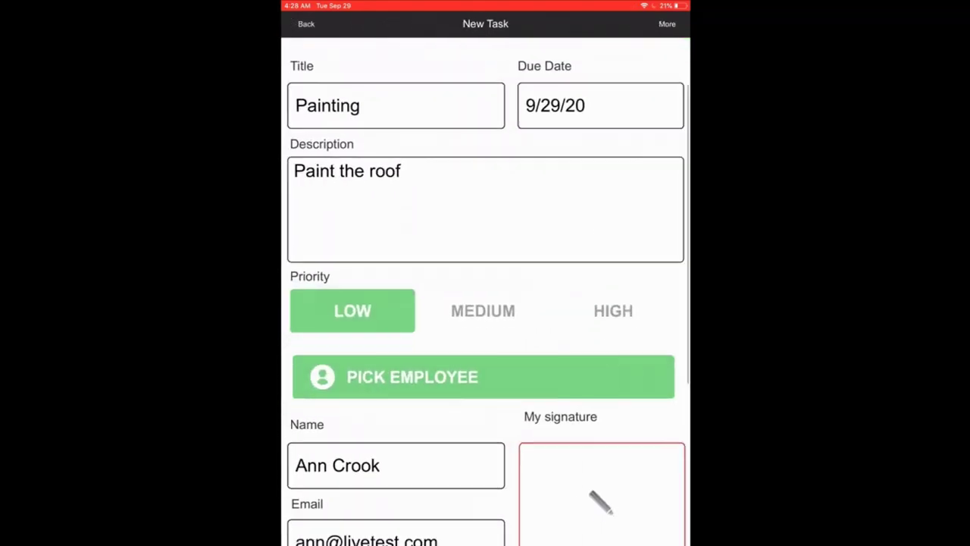
{"action": "scroll", "coordinate": [485, 304], "scroll_direction": "down", "scroll_amount": 5}
{"action": "left_click", "coordinate": [601, 268]}
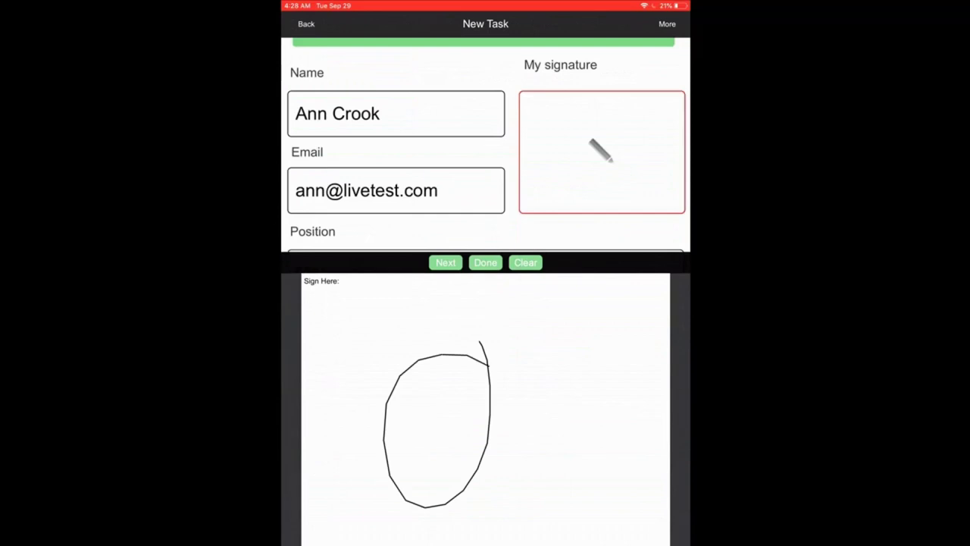
{"action": "left_click_drag", "start_coordinate": [485, 356], "coordinate": [569, 415]}
{"action": "left_click", "coordinate": [485, 262]}
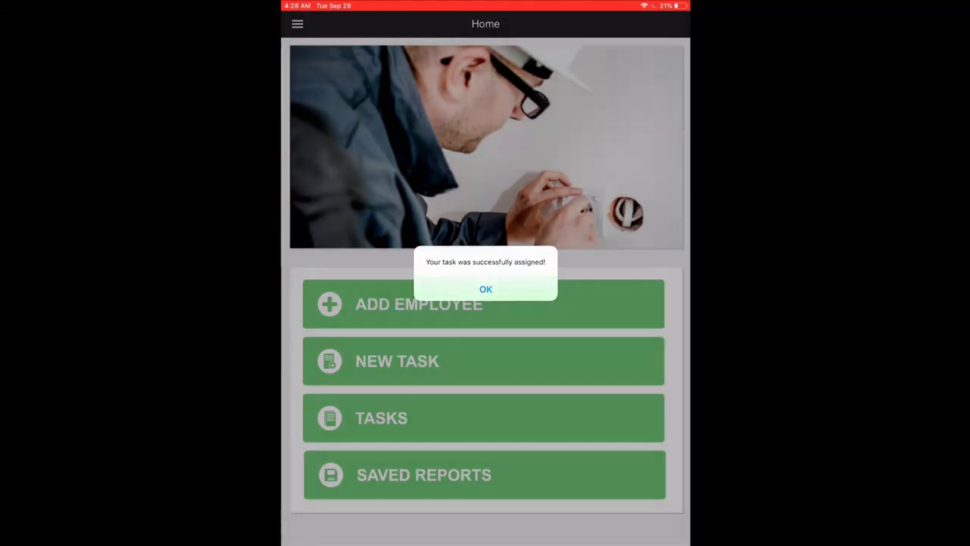
Dismiss the assignment alert, share the Painting report PDF, and return home.
{"action": "left_click", "coordinate": [486, 286]}
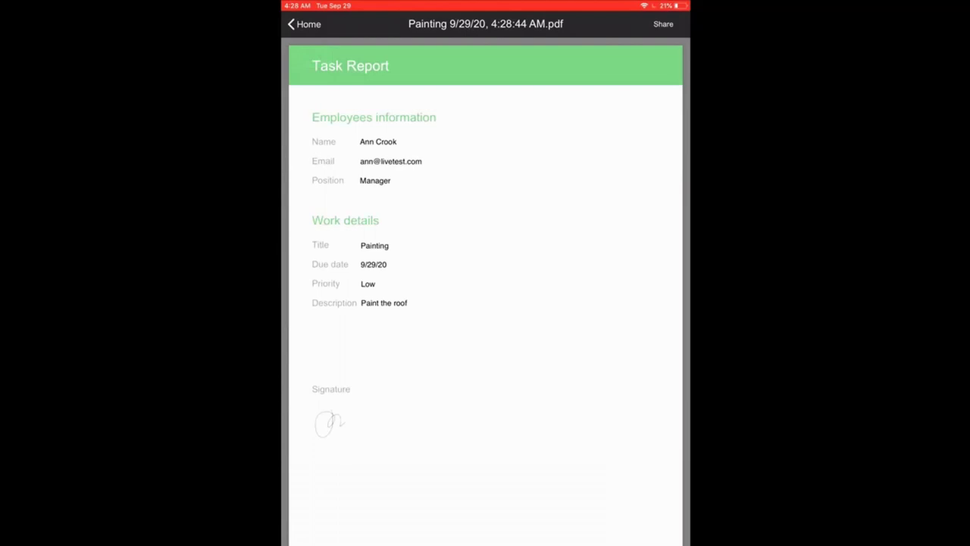
{"action": "left_click", "coordinate": [663, 23]}
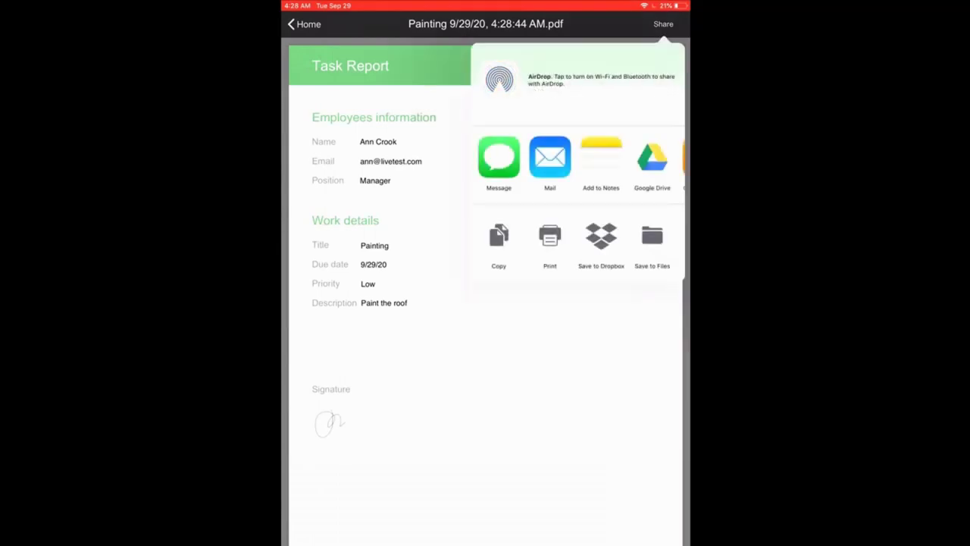
{"action": "left_click", "coordinate": [304, 24]}
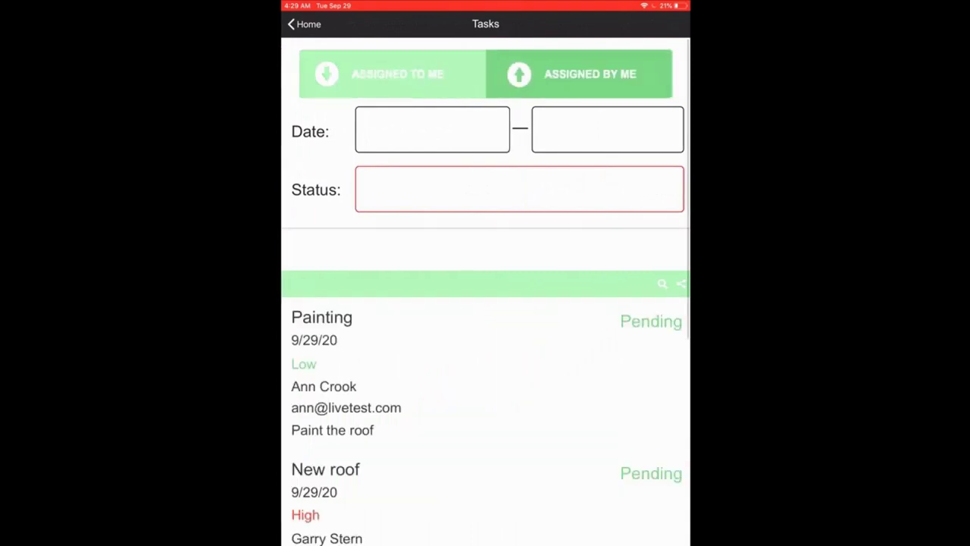
Switch the task list to show tasks assigned to me.
{"action": "scroll", "coordinate": [485, 303], "scroll_direction": "down", "scroll_amount": 4}
{"action": "scroll", "coordinate": [485, 303], "scroll_direction": "up", "scroll_amount": 4}
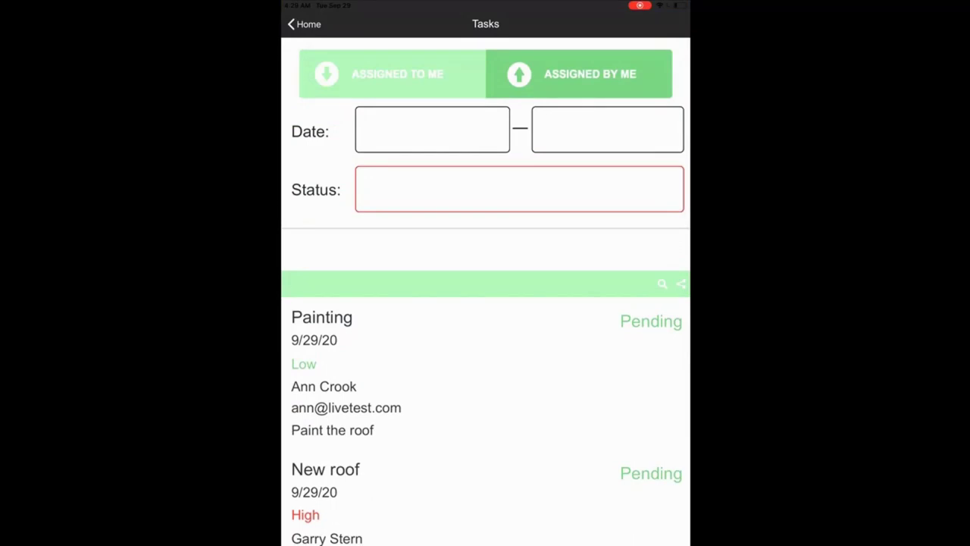
{"action": "left_click", "coordinate": [303, 23]}
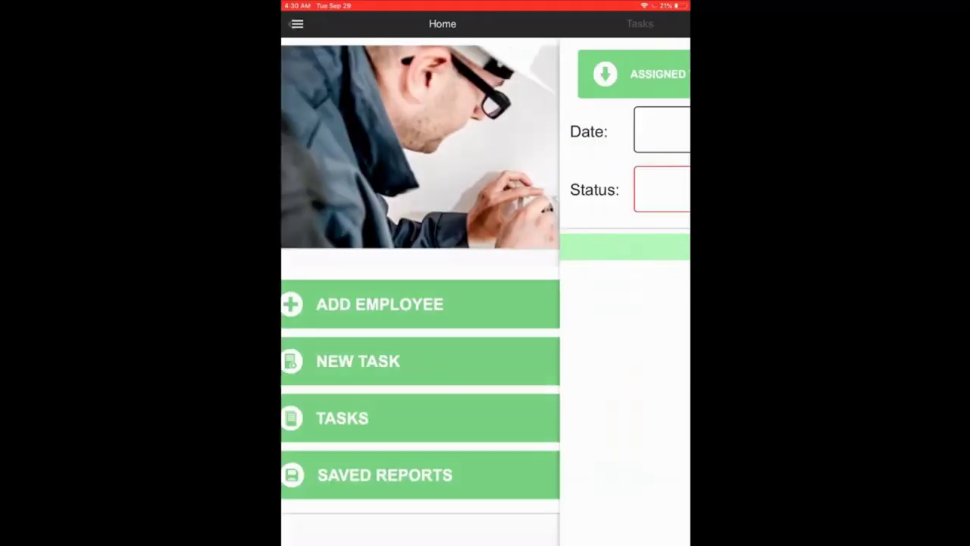
{"action": "left_click", "coordinate": [342, 416]}
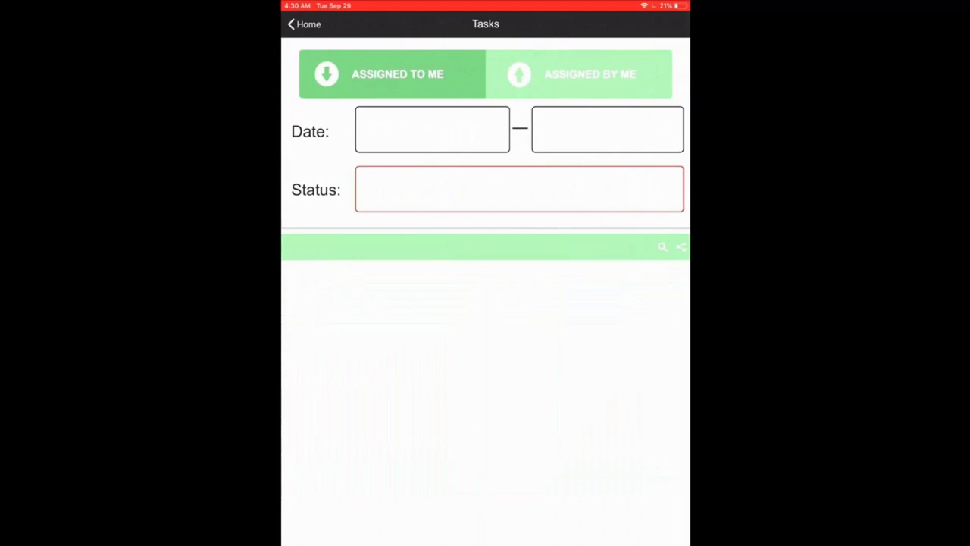
Set the Painting task's status to Completed.
{"action": "left_click", "coordinate": [454, 300]}
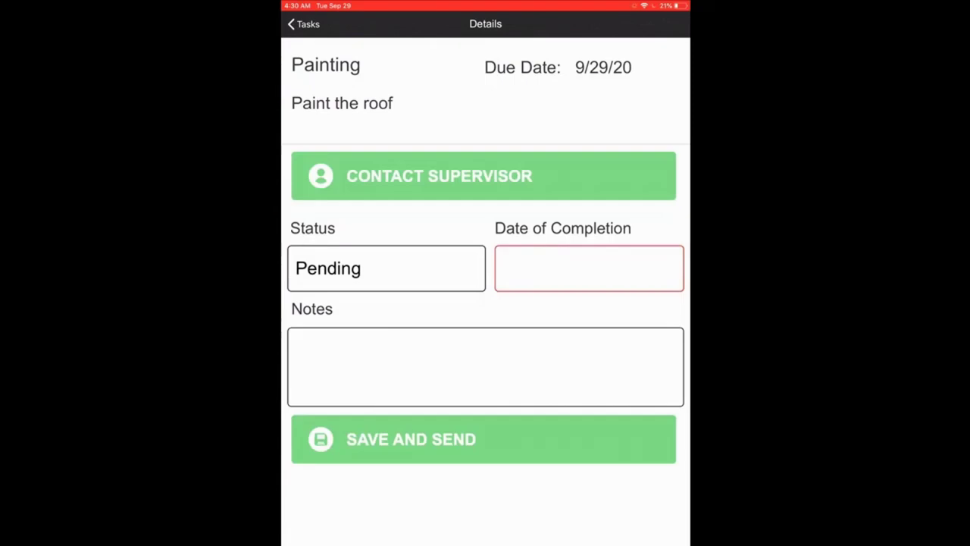
{"action": "left_click", "coordinate": [386, 268]}
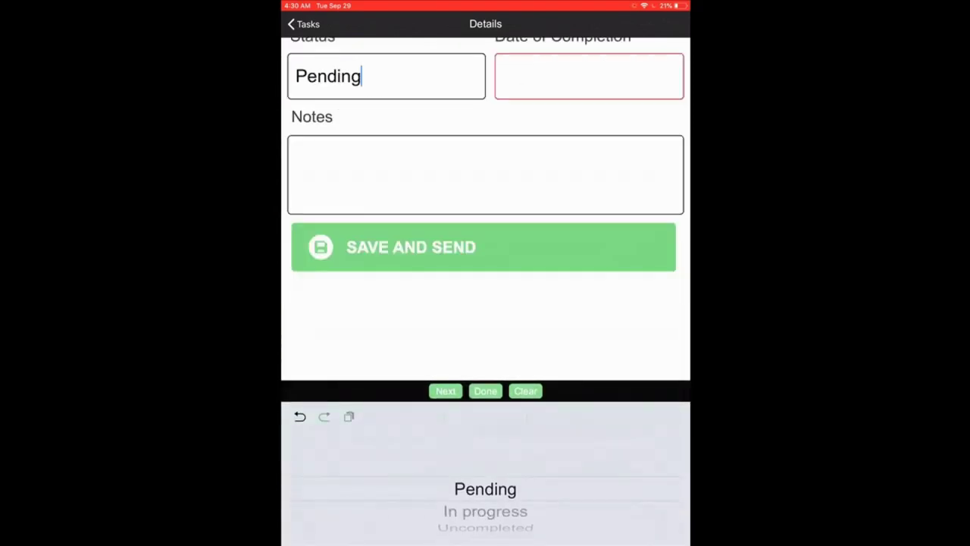
{"action": "scroll", "coordinate": [485, 485], "scroll_direction": "down", "scroll_amount": 1}
{"action": "scroll", "coordinate": [485, 485], "scroll_direction": "down", "scroll_amount": 1}
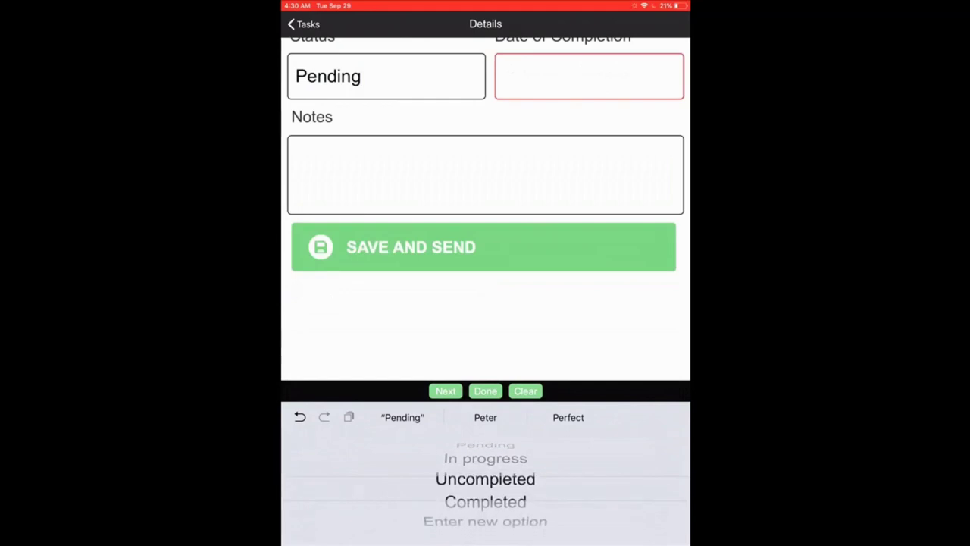
{"action": "scroll", "coordinate": [485, 485], "scroll_direction": "down", "scroll_amount": 1}
{"action": "scroll", "coordinate": [485, 485], "scroll_direction": "down", "scroll_amount": 1}
{"action": "scroll", "coordinate": [485, 485], "scroll_direction": "up", "scroll_amount": 1}
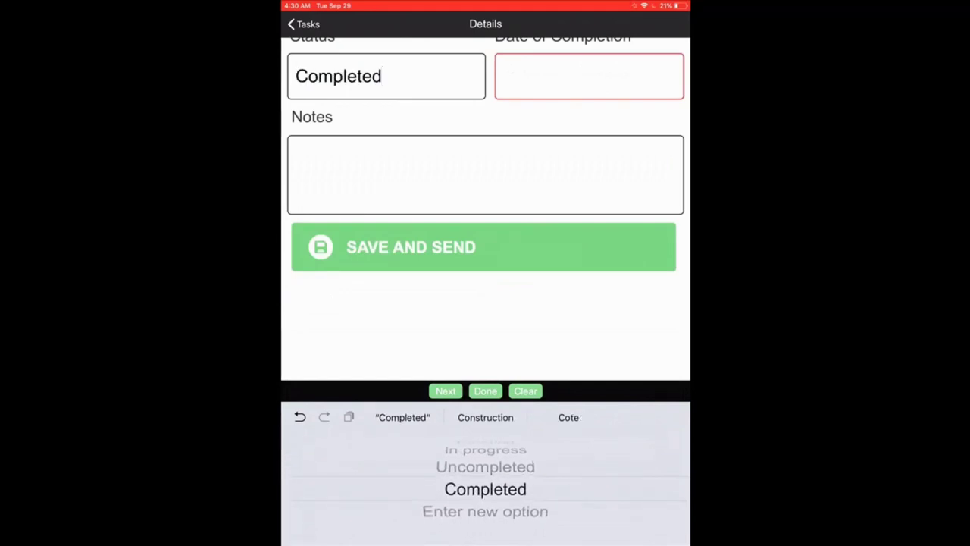
{"action": "left_click", "coordinate": [486, 391]}
Add a 9/29/20, 4:30 AM completion date and submit the completed task.
{"action": "left_click", "coordinate": [589, 210]}
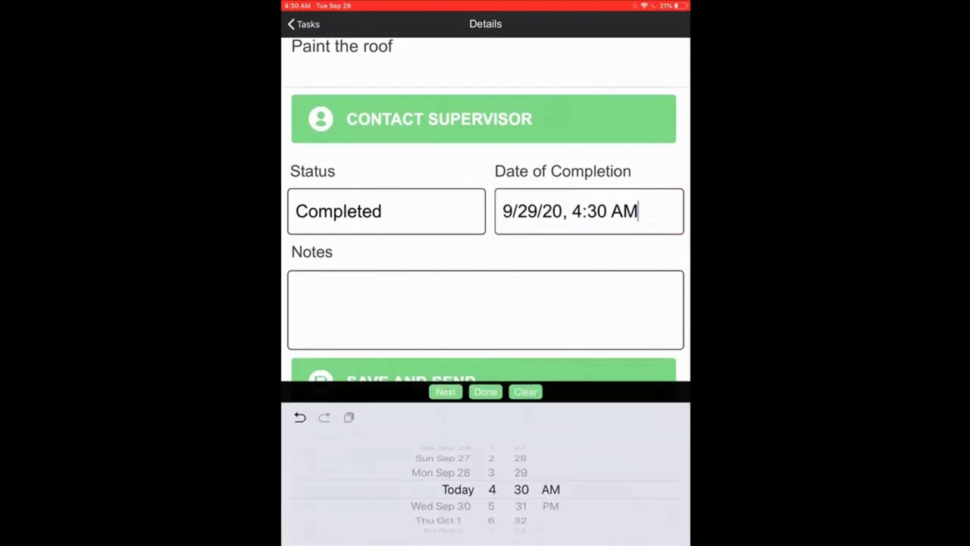
{"action": "left_click", "coordinate": [485, 390]}
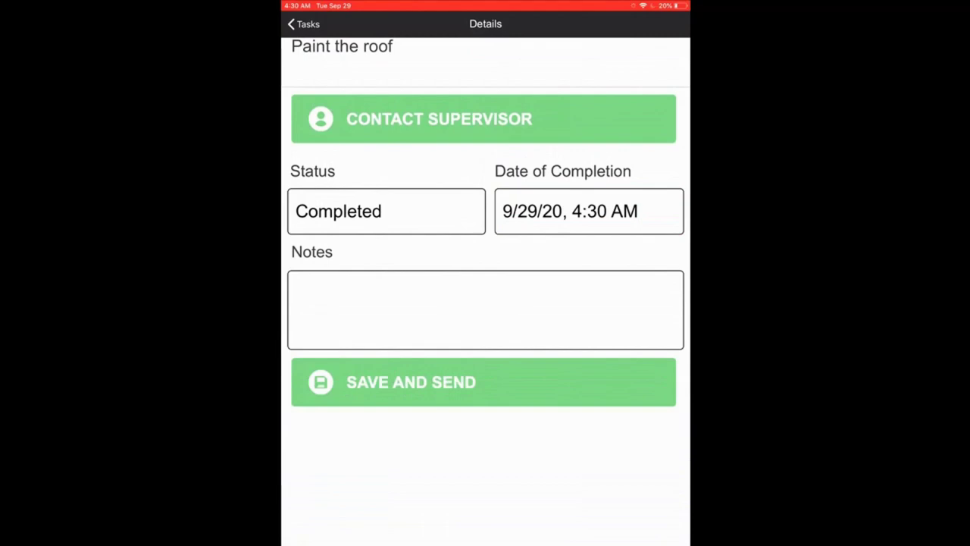
{"action": "left_click", "coordinate": [484, 382]}
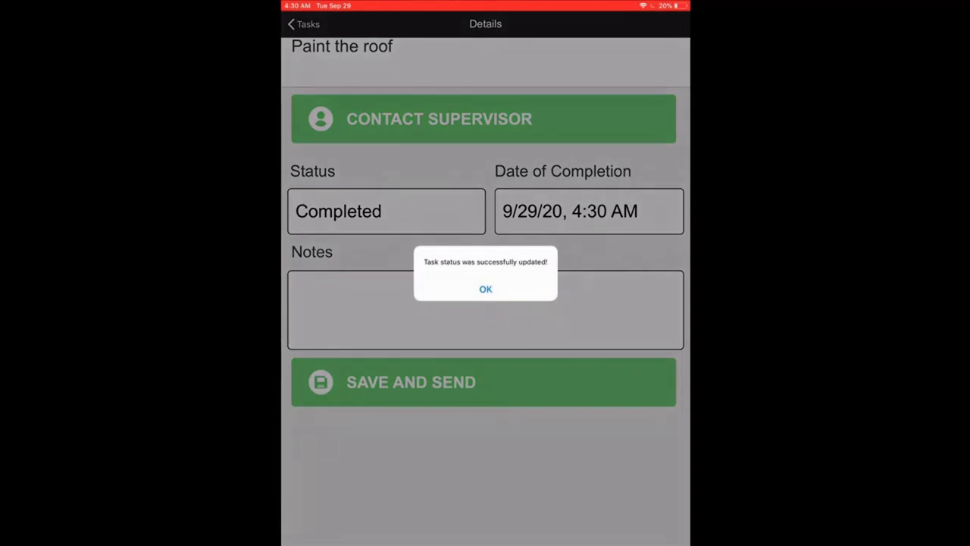
{"action": "left_click", "coordinate": [485, 286]}
Go back home and reopen the task list on tasks assigned by me.
{"action": "scroll", "coordinate": [485, 318], "scroll_direction": "down", "scroll_amount": 1}
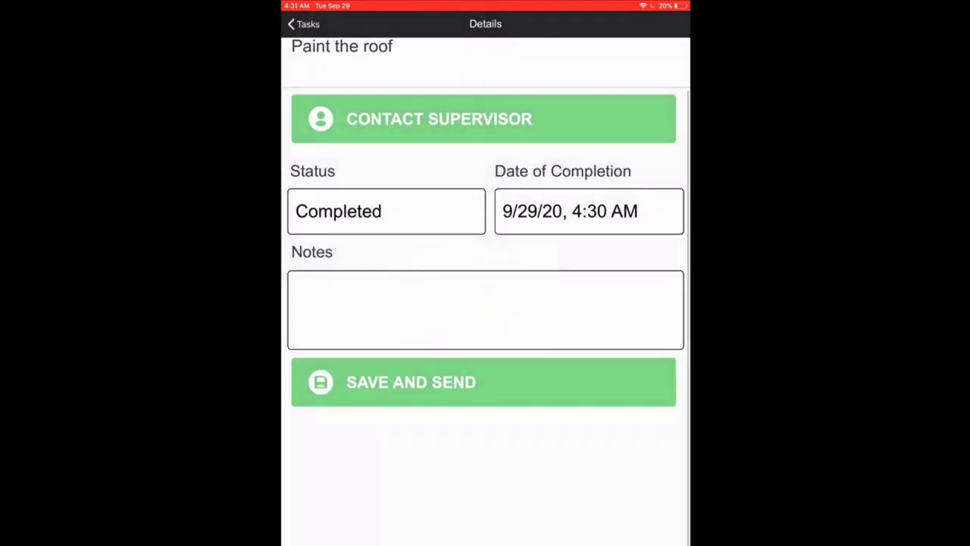
{"action": "left_click", "coordinate": [303, 24]}
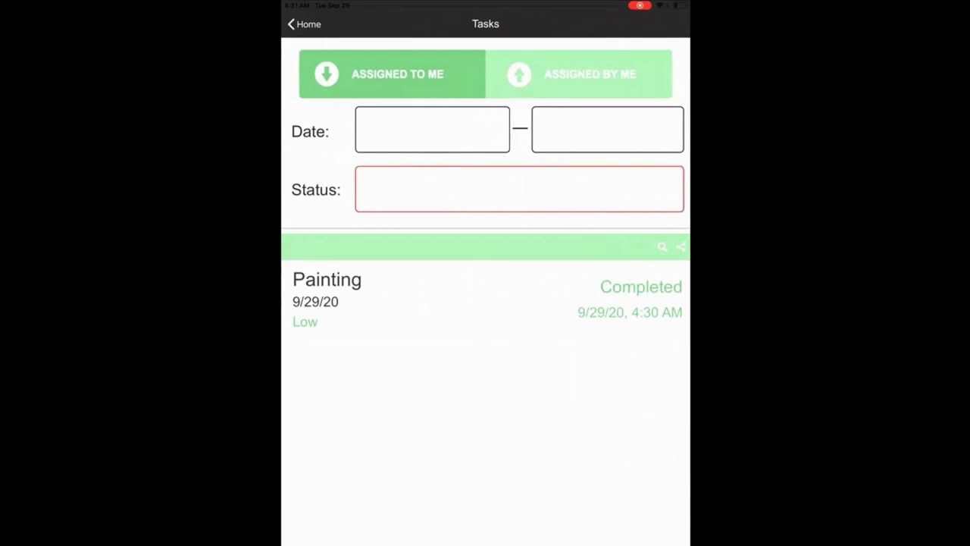
{"action": "left_click", "coordinate": [304, 24]}
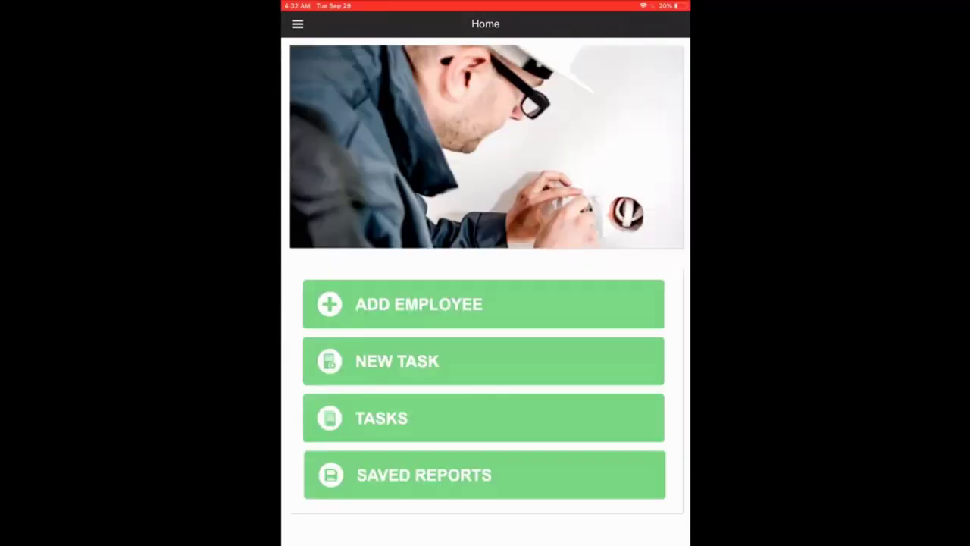
{"action": "left_click", "coordinate": [484, 418]}
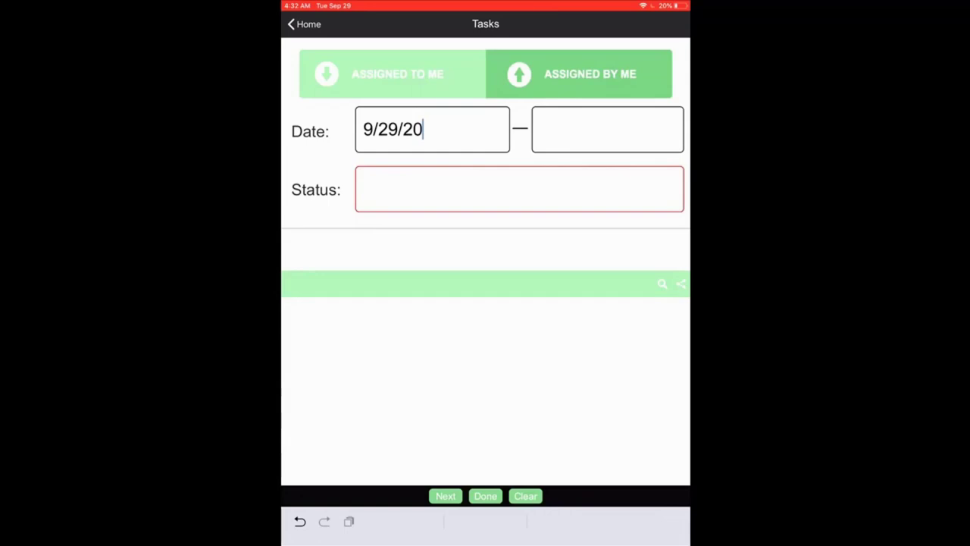
Filter the task list from 9/29/20 with Pending status.
{"action": "left_click", "coordinate": [423, 128]}
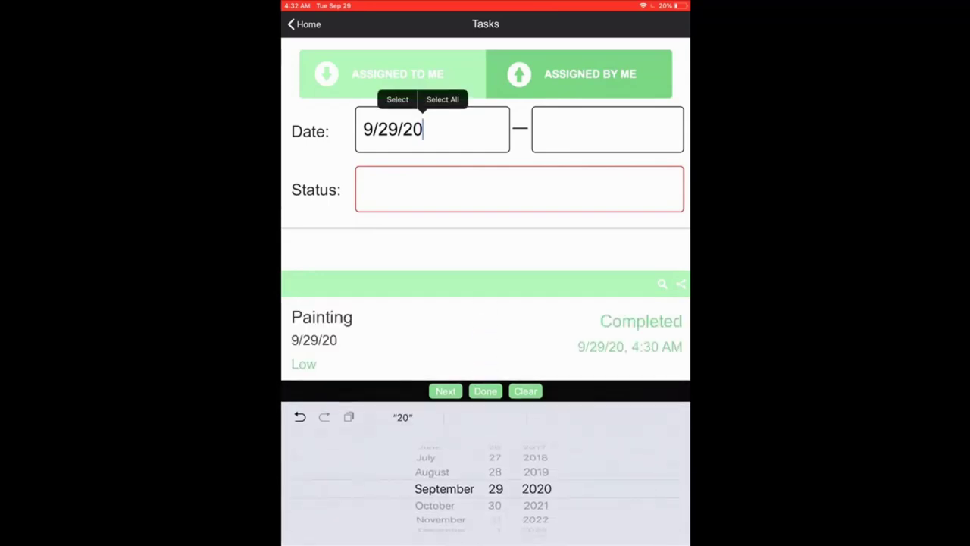
{"action": "key", "text": "Tab"}
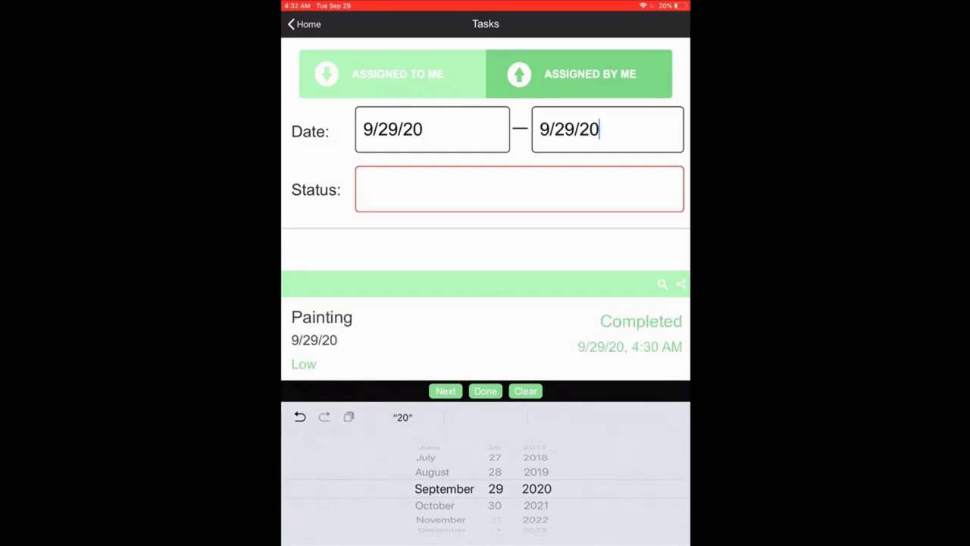
{"action": "key", "text": "Tab"}
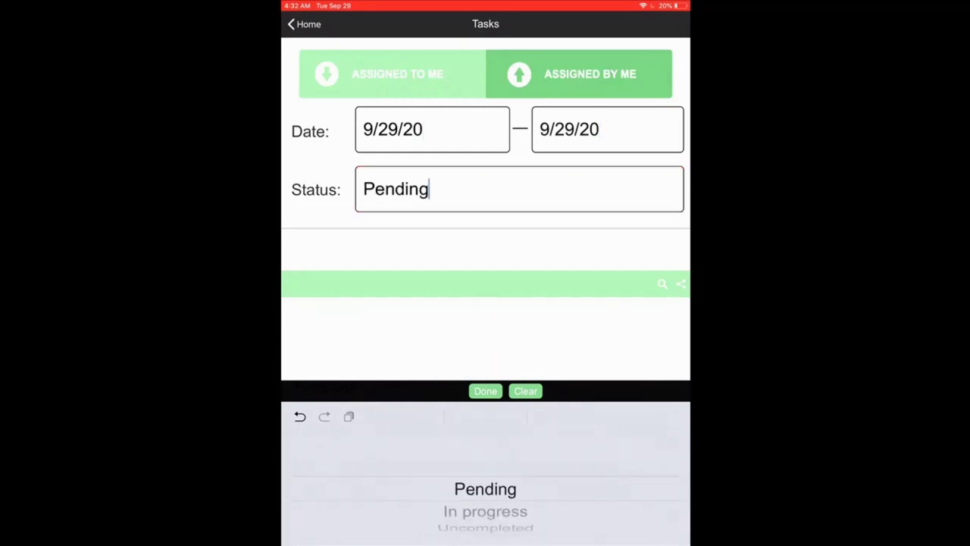
{"action": "left_click_drag", "start_coordinate": [485, 372], "coordinate": [485, 254]}
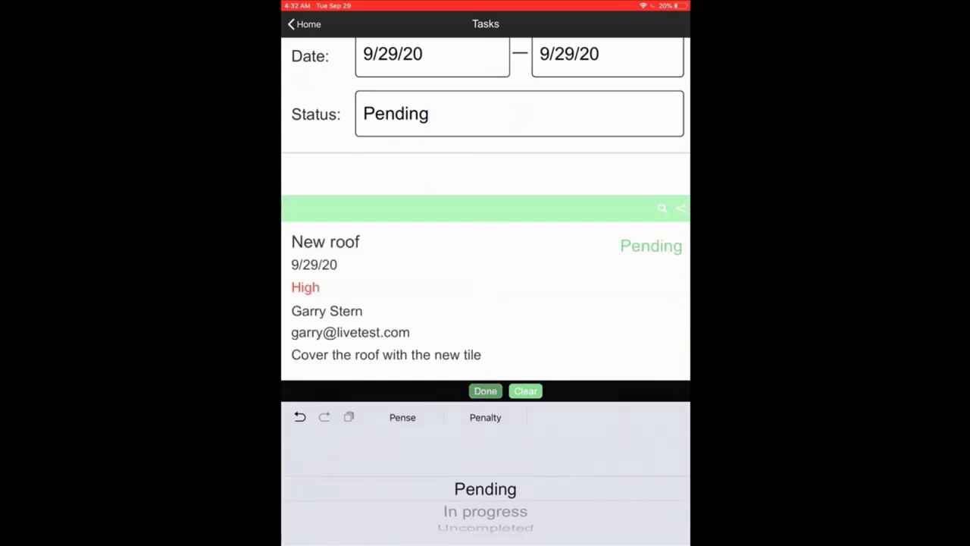
{"action": "key", "text": "Tab"}
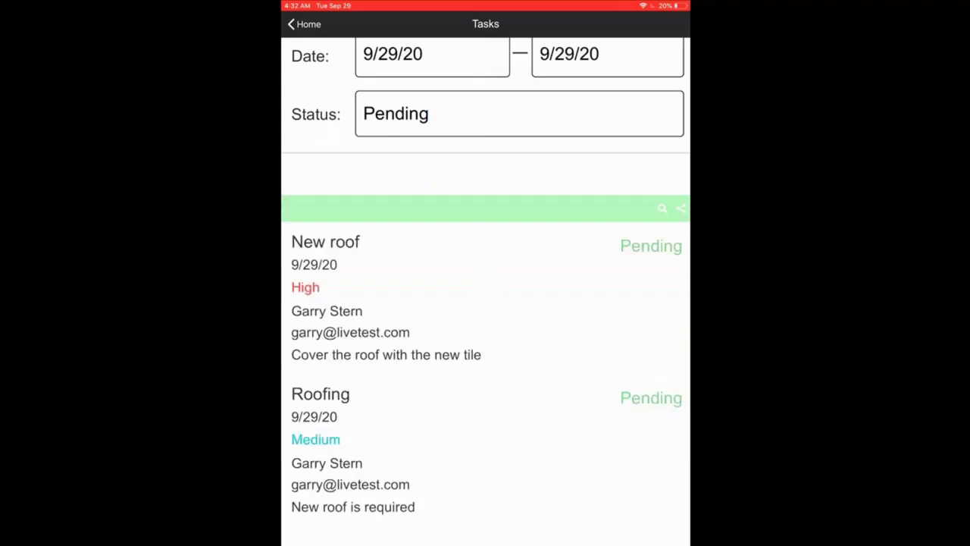
Change the status filter to Completed, confirm Painting appears, and return home.
{"action": "key", "text": "Tab"}
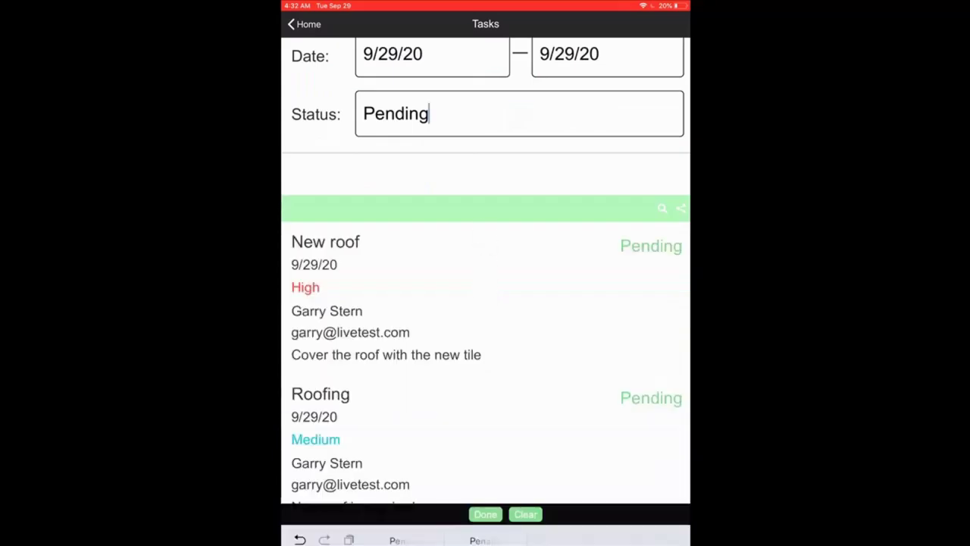
{"action": "left_click_drag", "start_coordinate": [485, 498], "coordinate": [485, 466]}
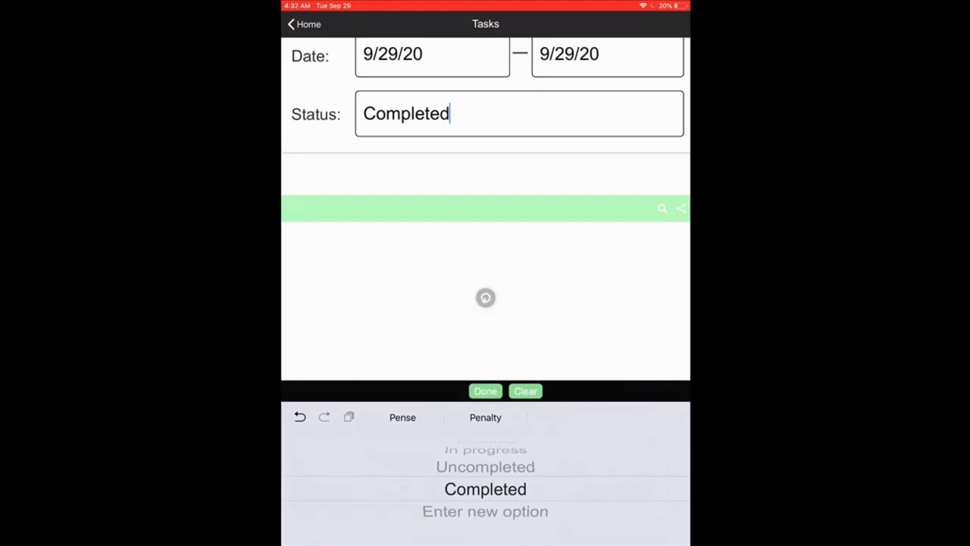
{"action": "key", "text": "Return"}
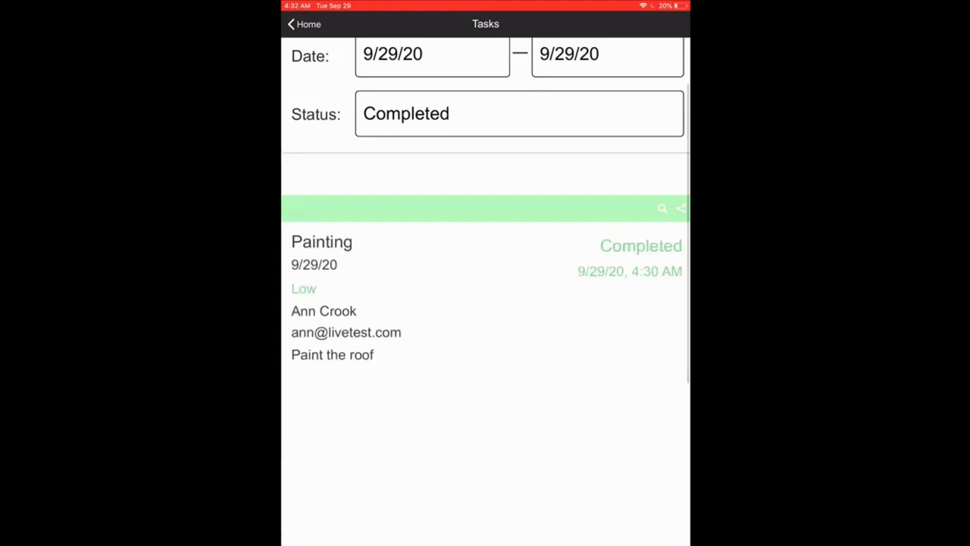
{"action": "scroll", "coordinate": [485, 303], "scroll_direction": "up", "scroll_amount": 2}
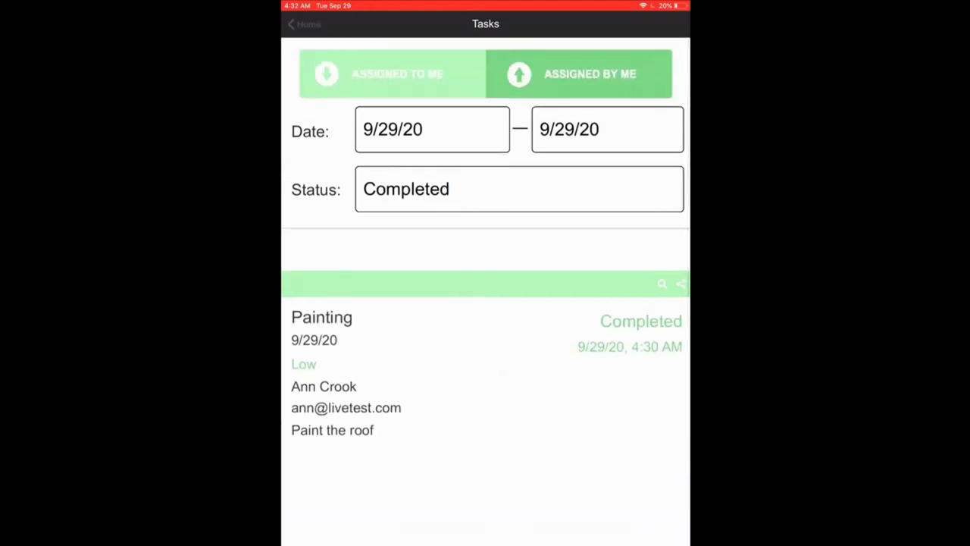
{"action": "left_click", "coordinate": [304, 24]}
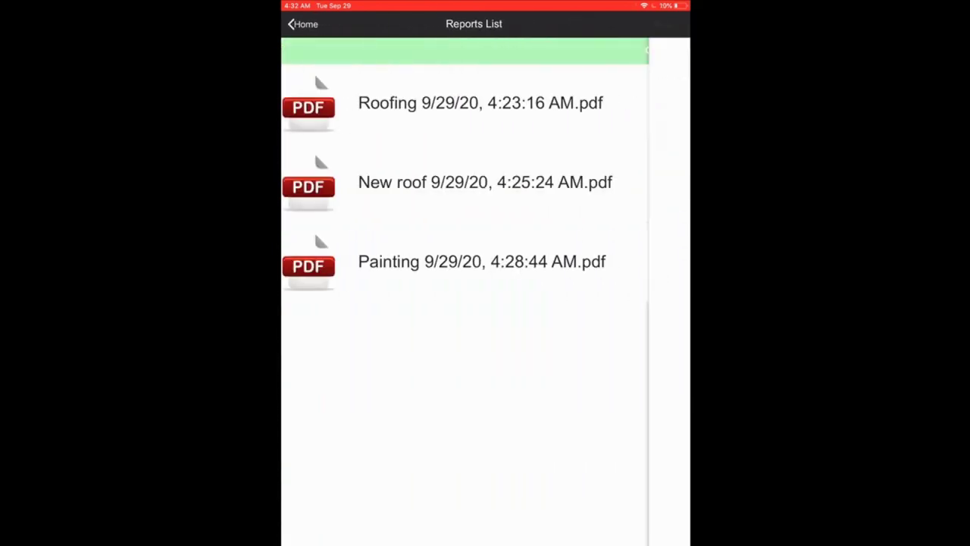
Open the report 'Painting 9/29/20, 4:28:44 AM.pdf' from the Reports List.
{"action": "left_click", "coordinate": [481, 262]}
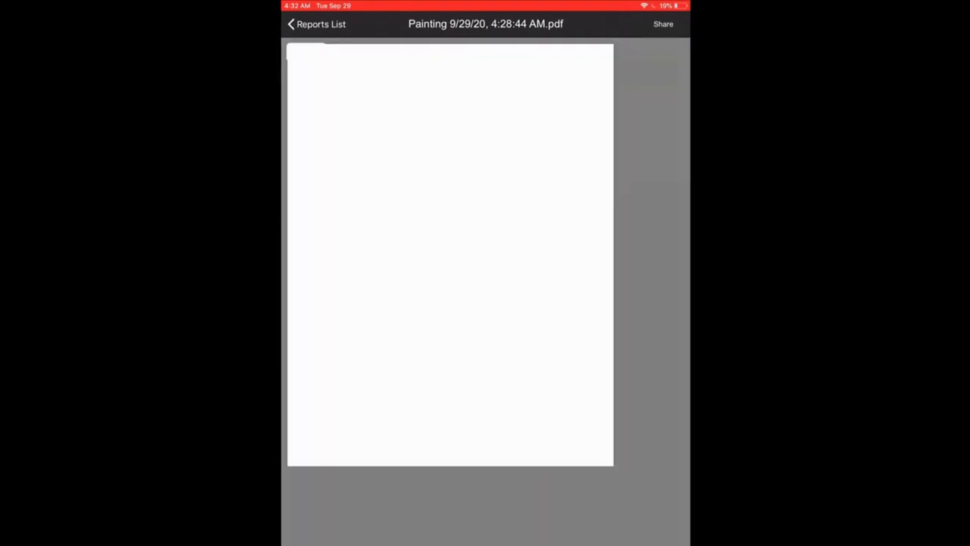